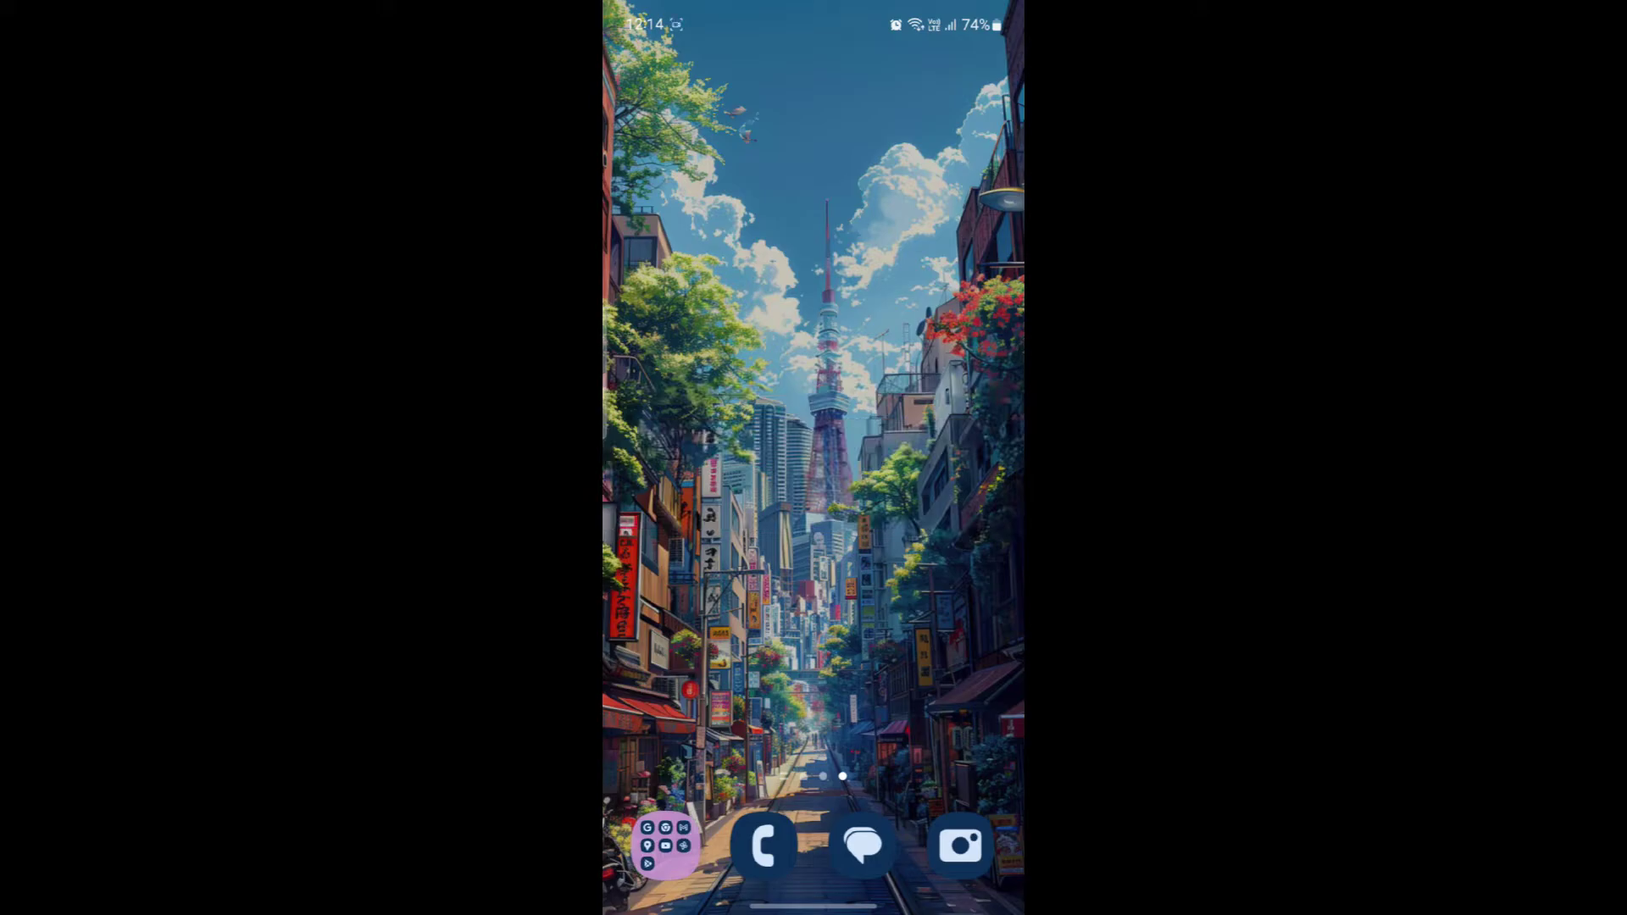
Step: Swipe up on the Android home screen to show all installed apps, including LINE
drag(814, 700, 815, 319)
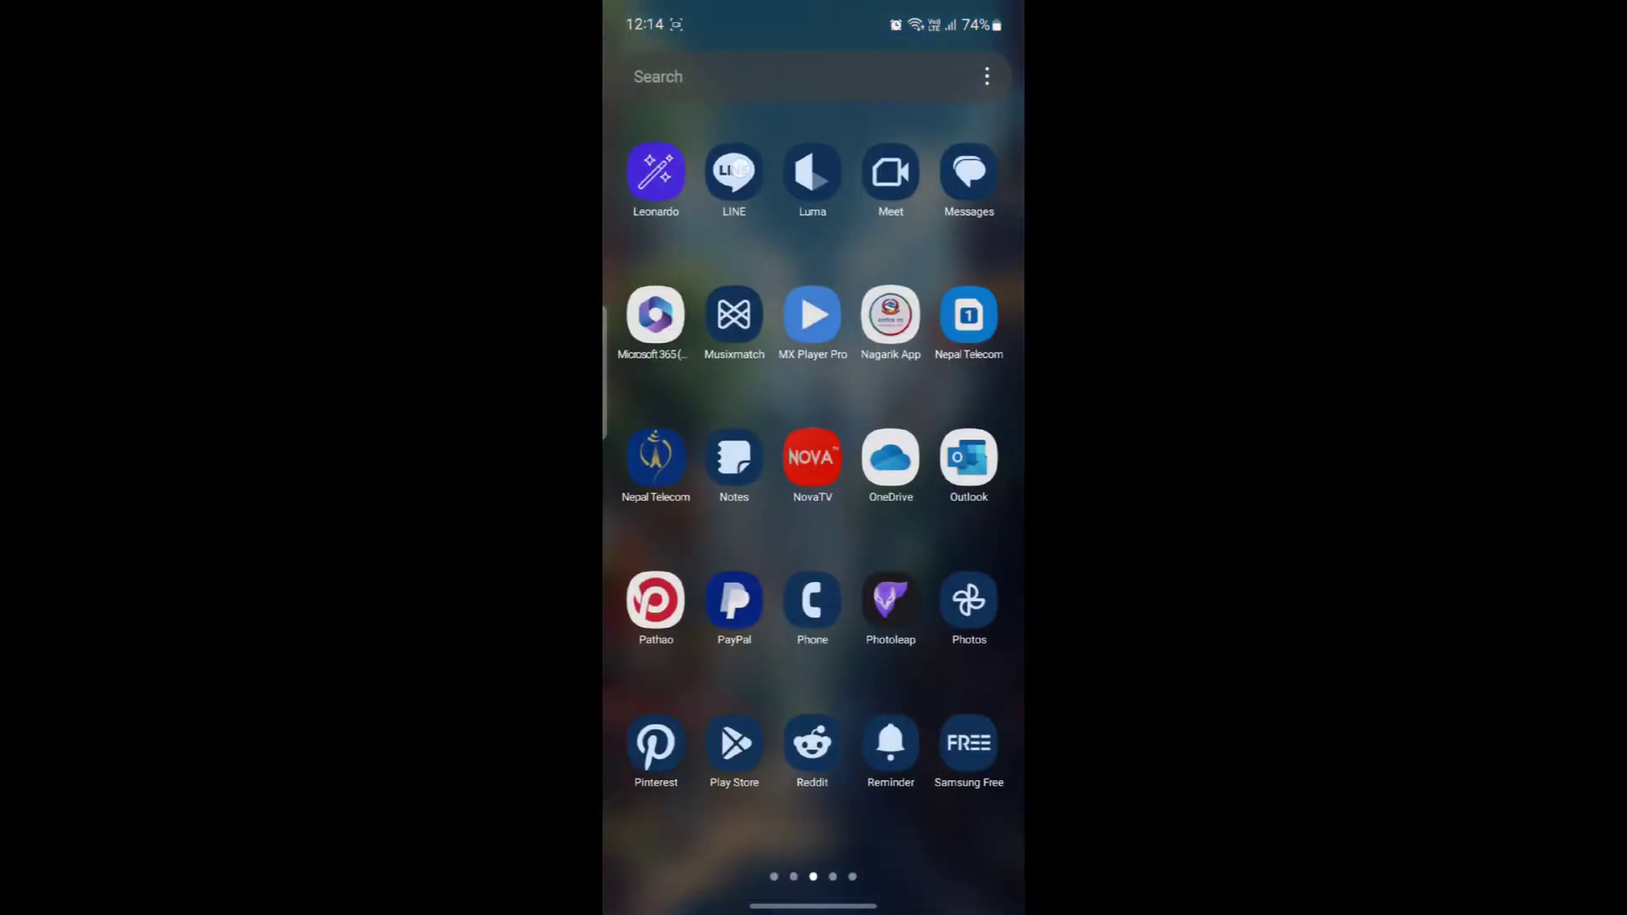
Step: Launch LINE, back out to Chats, and reach LINE Labs through Home's Settings
click(734, 174)
key(Escape)
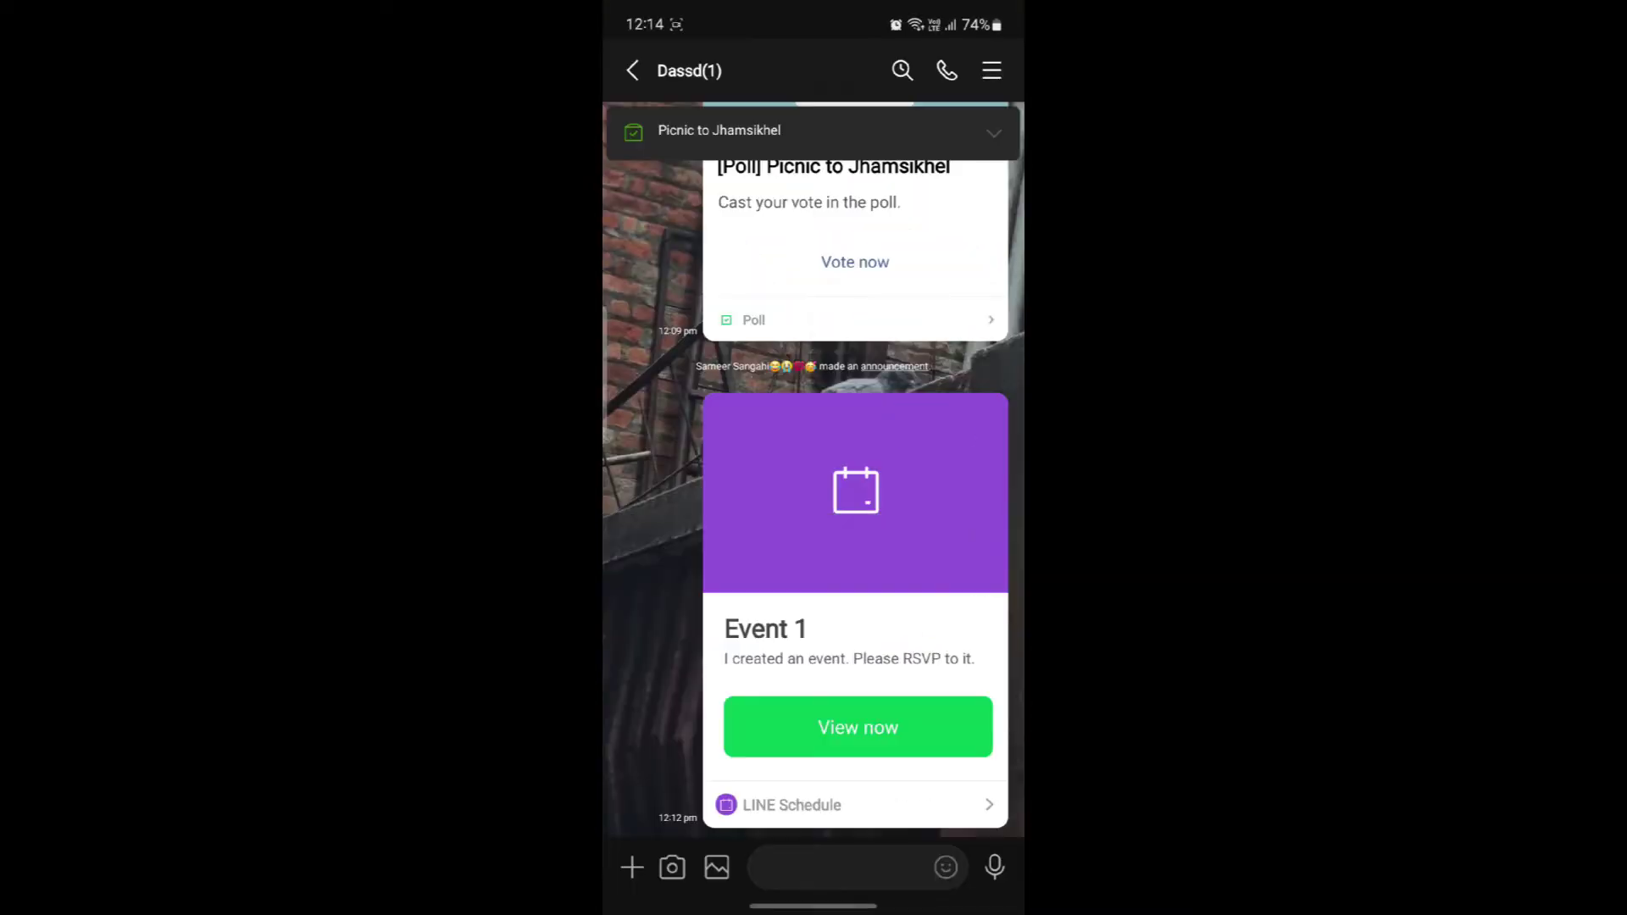
key(Escape)
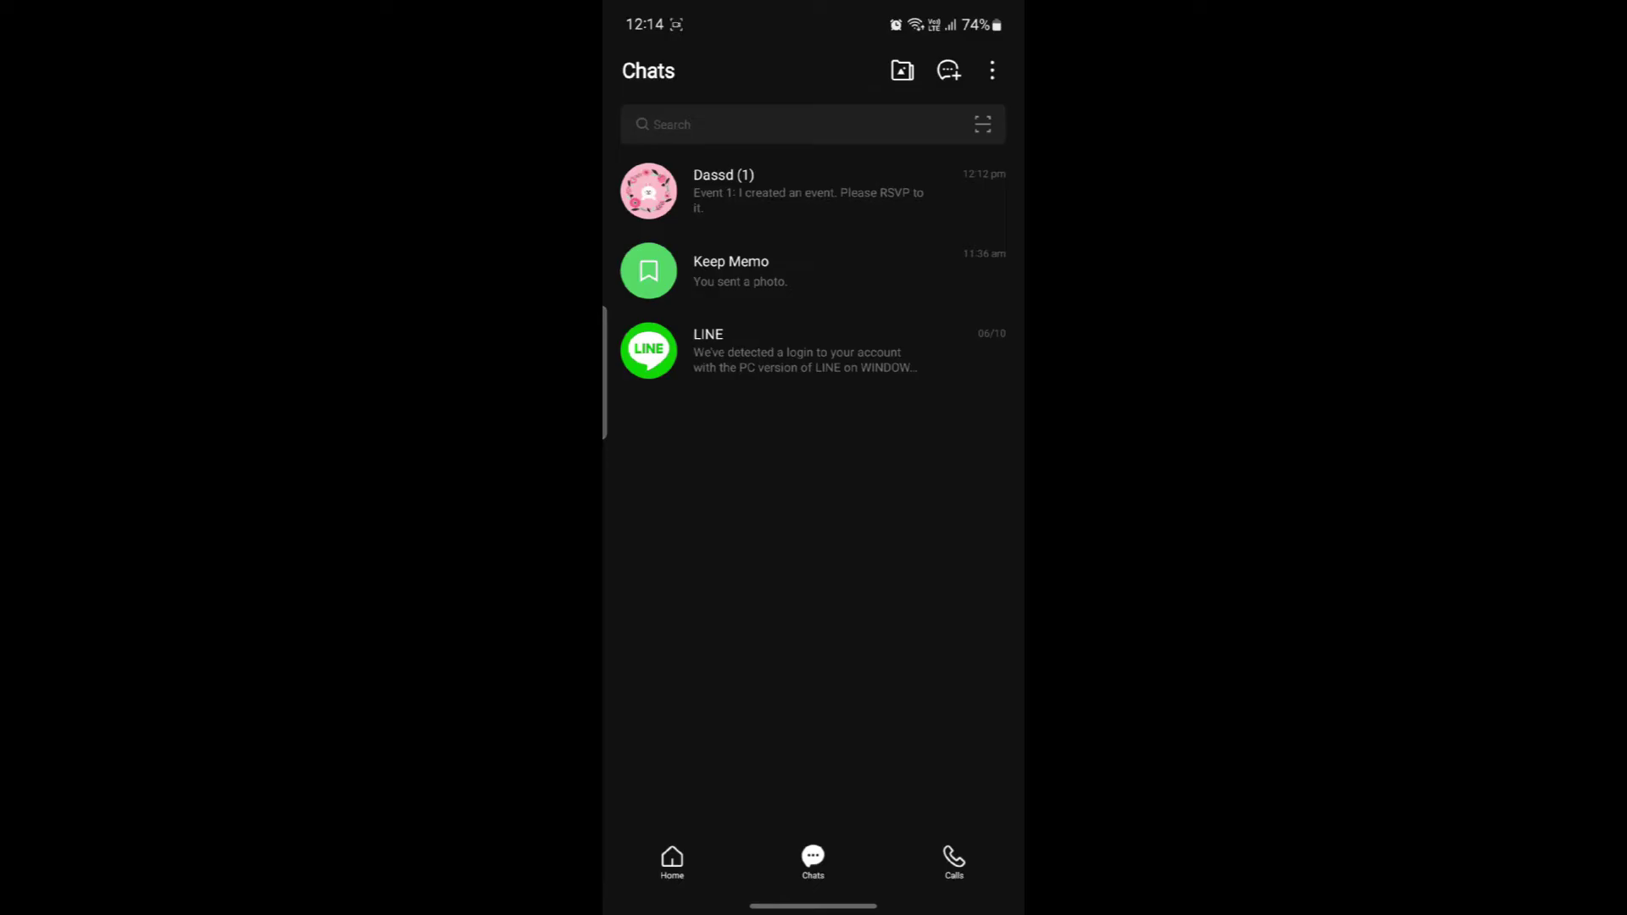
click(672, 860)
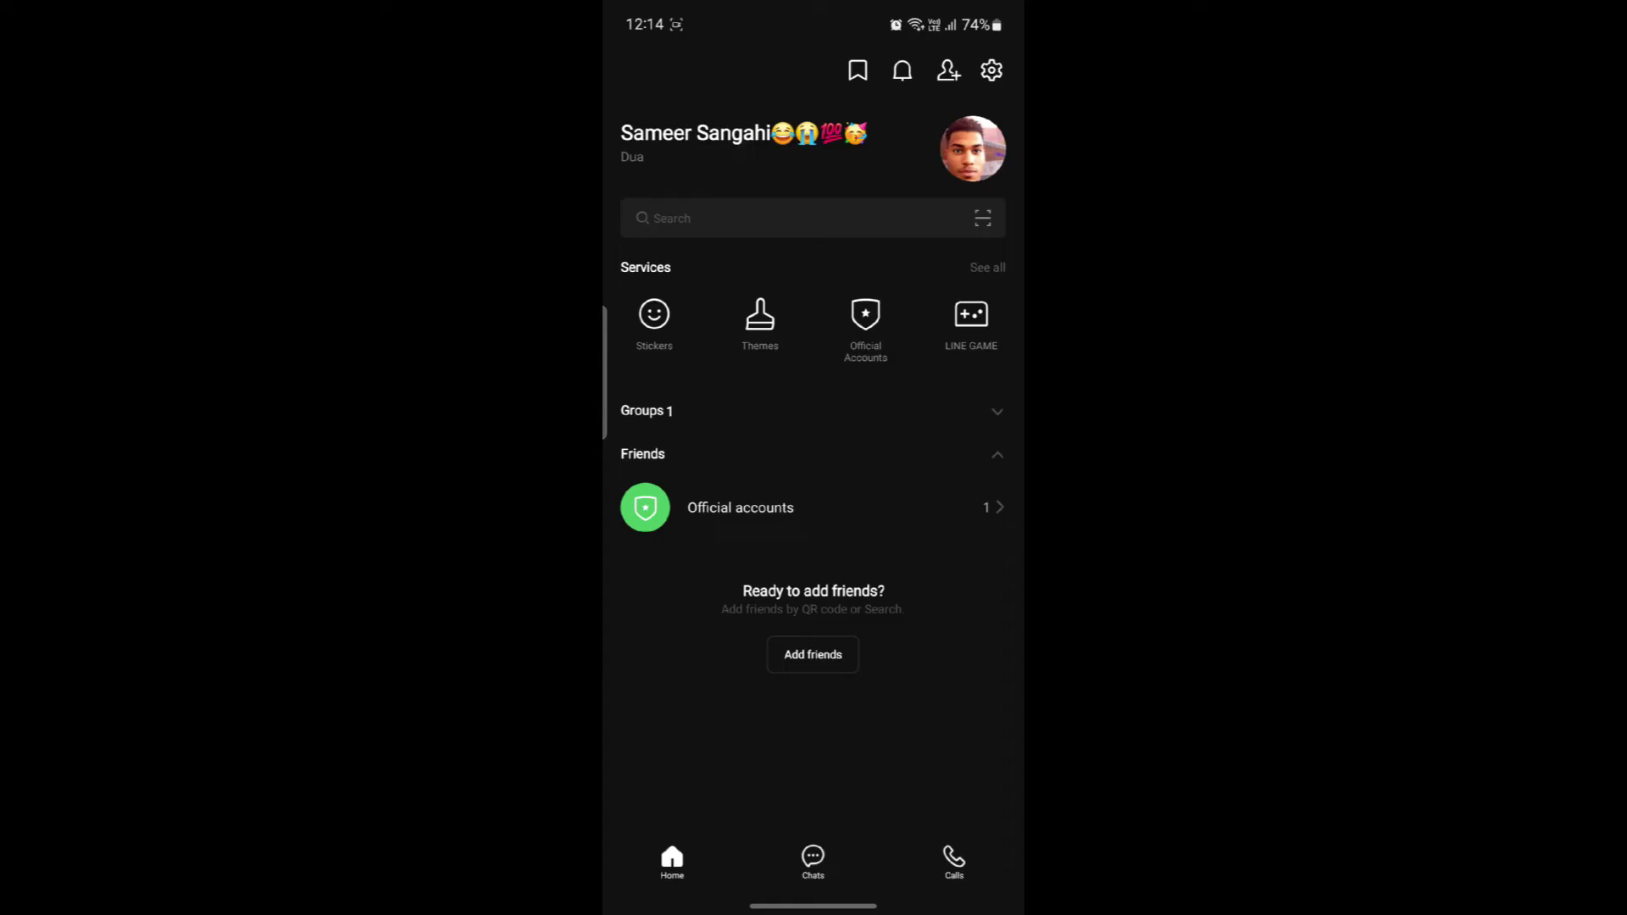
click(991, 71)
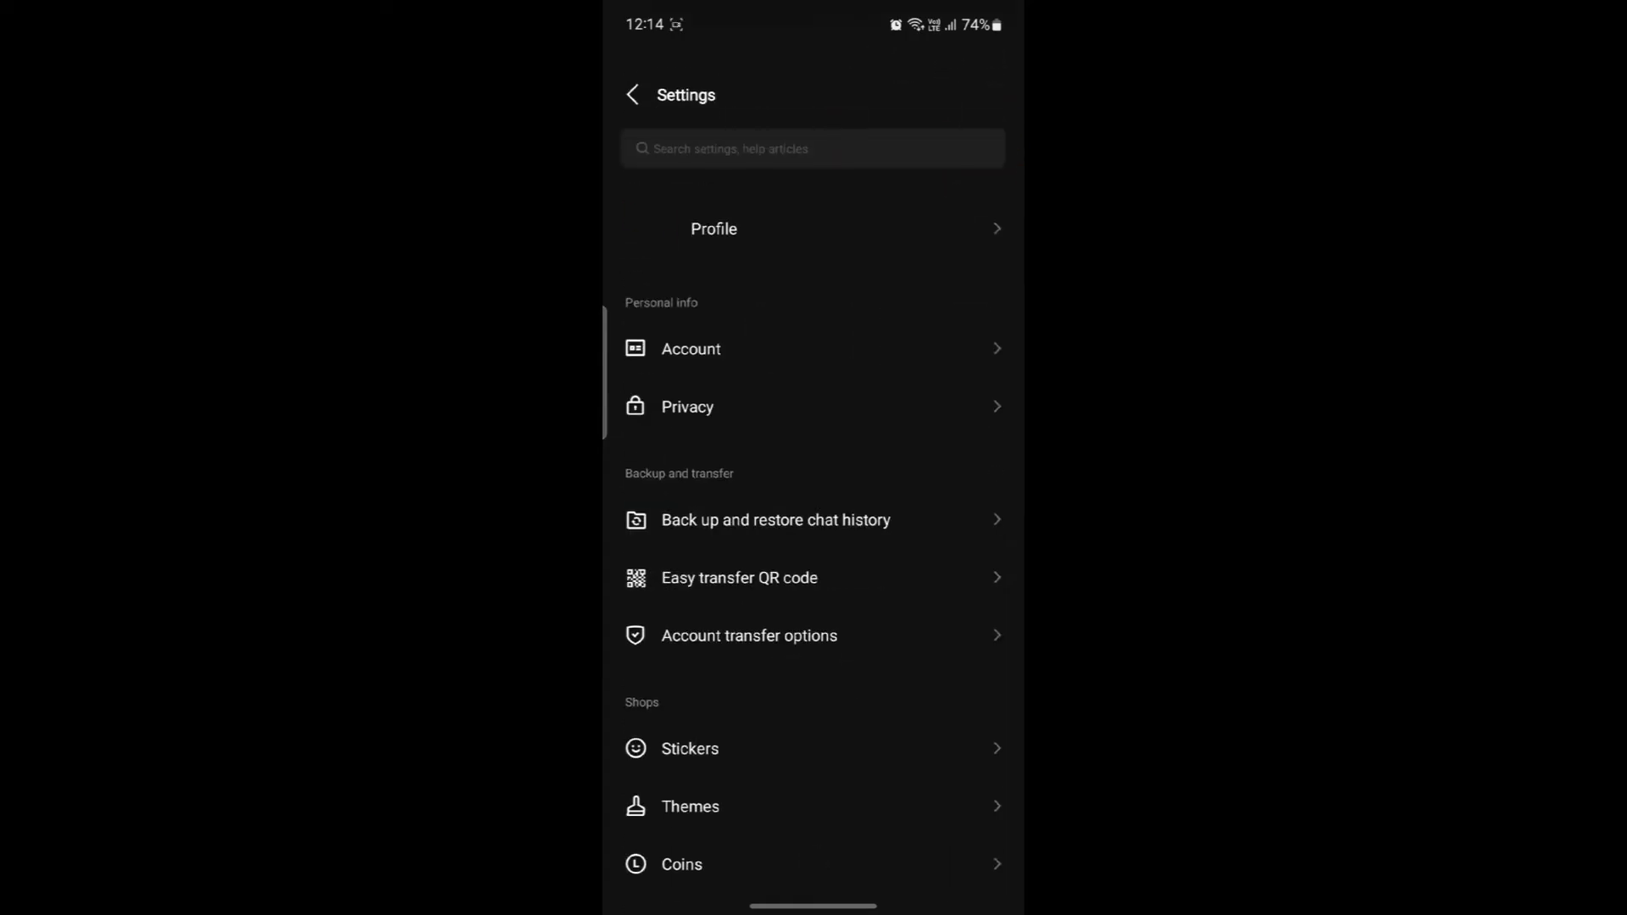
scroll(876, 578, down, 3)
scroll(883, 628, down, 3)
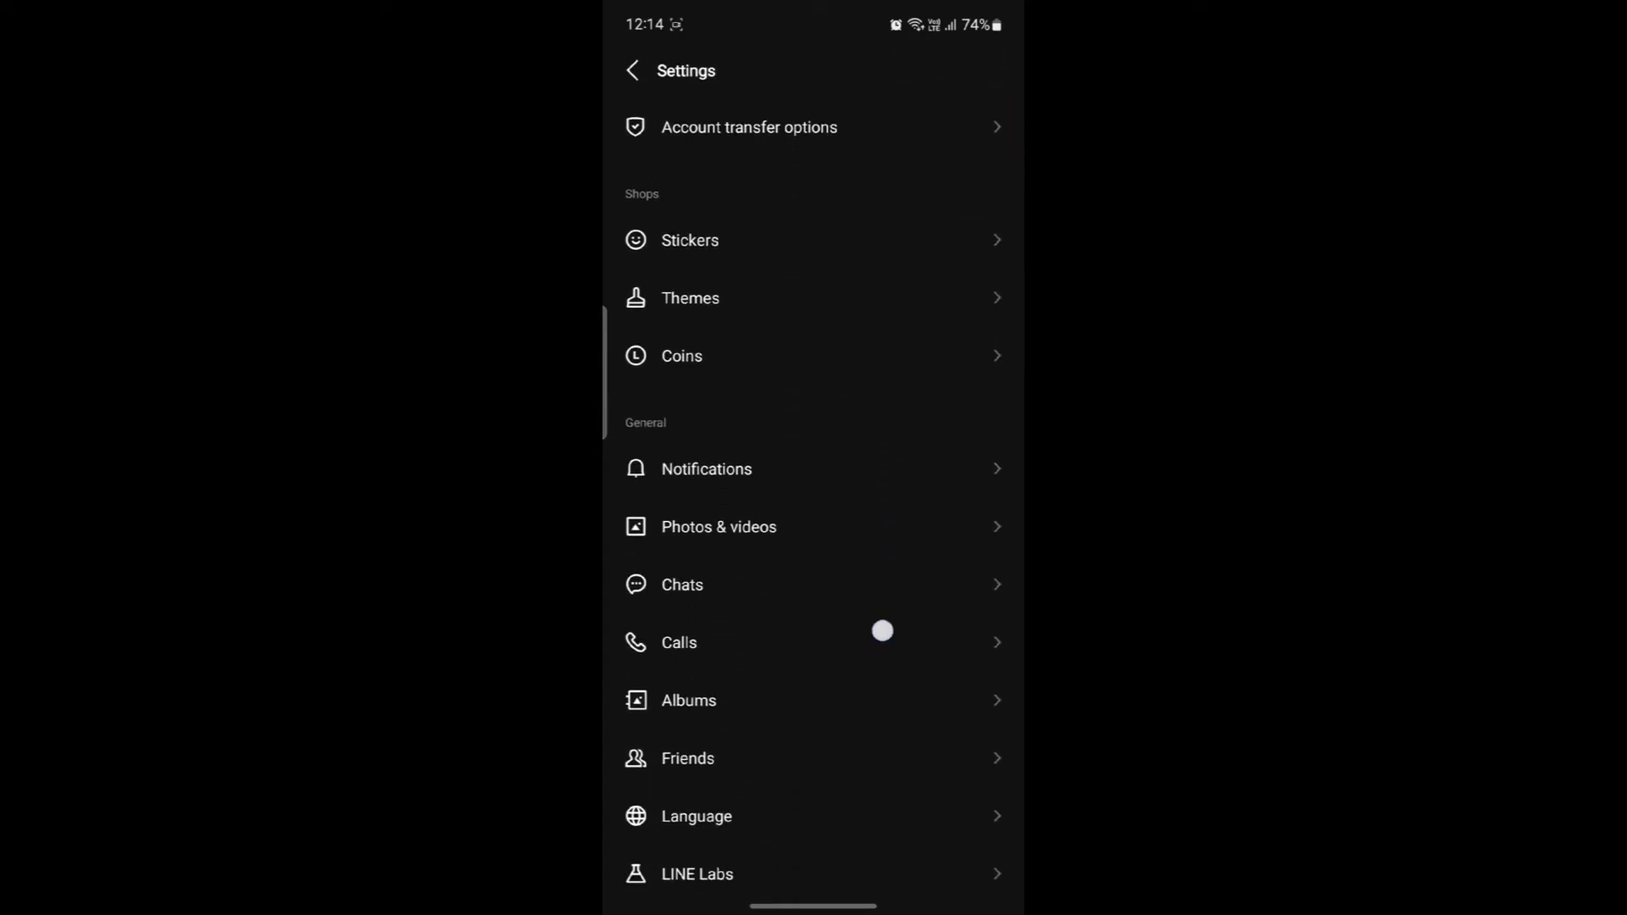
scroll(897, 627, down, 1)
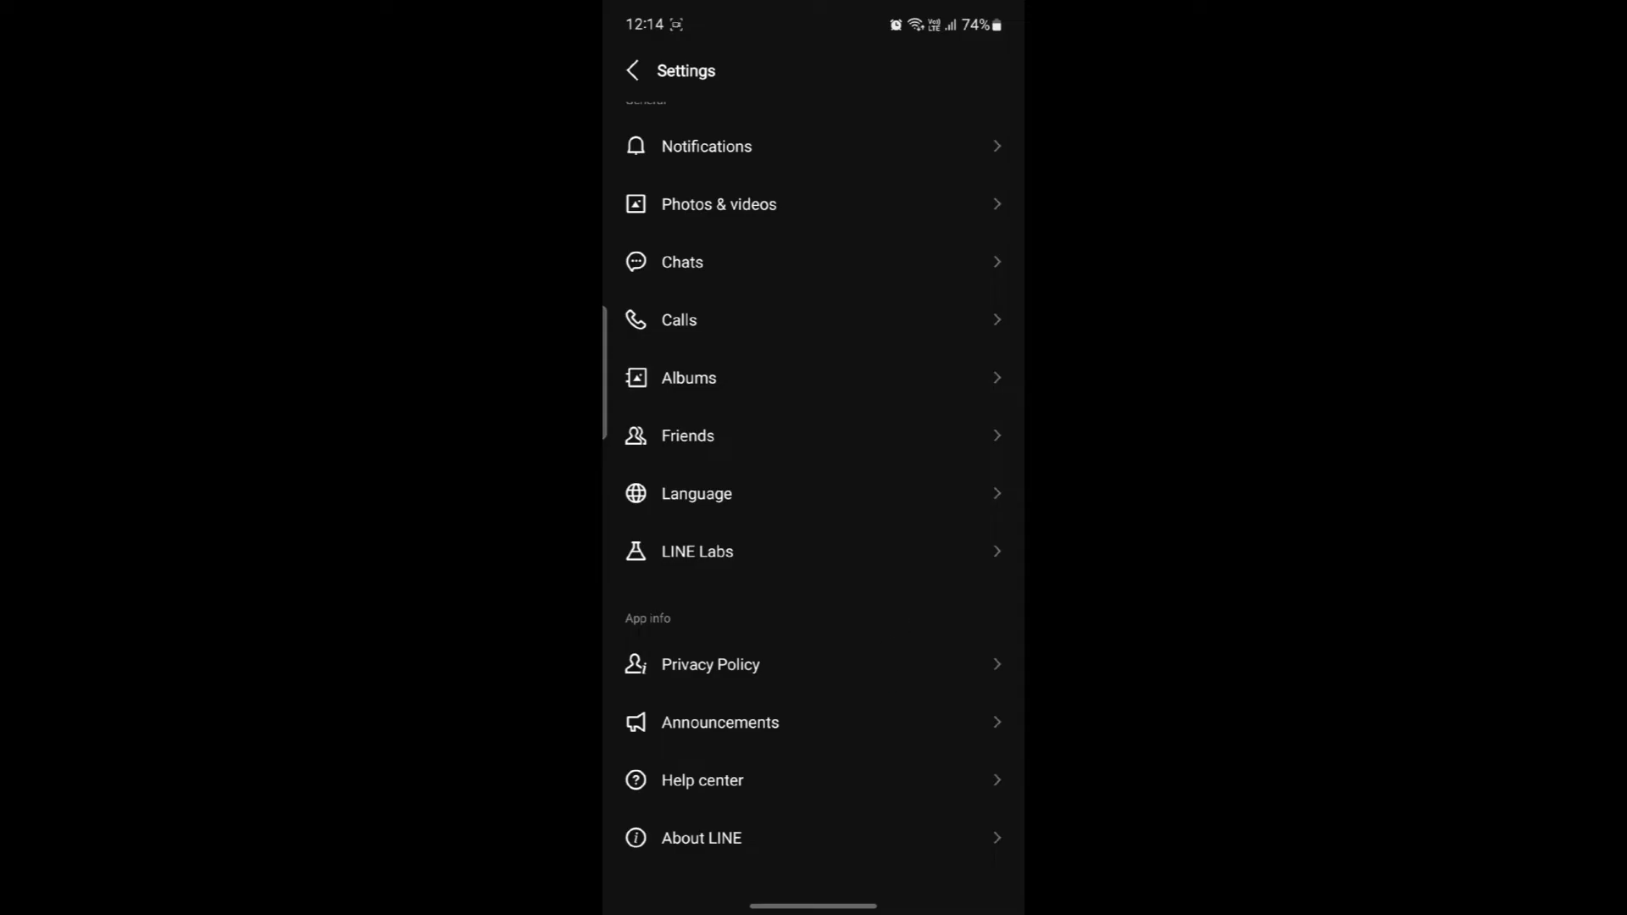
click(813, 548)
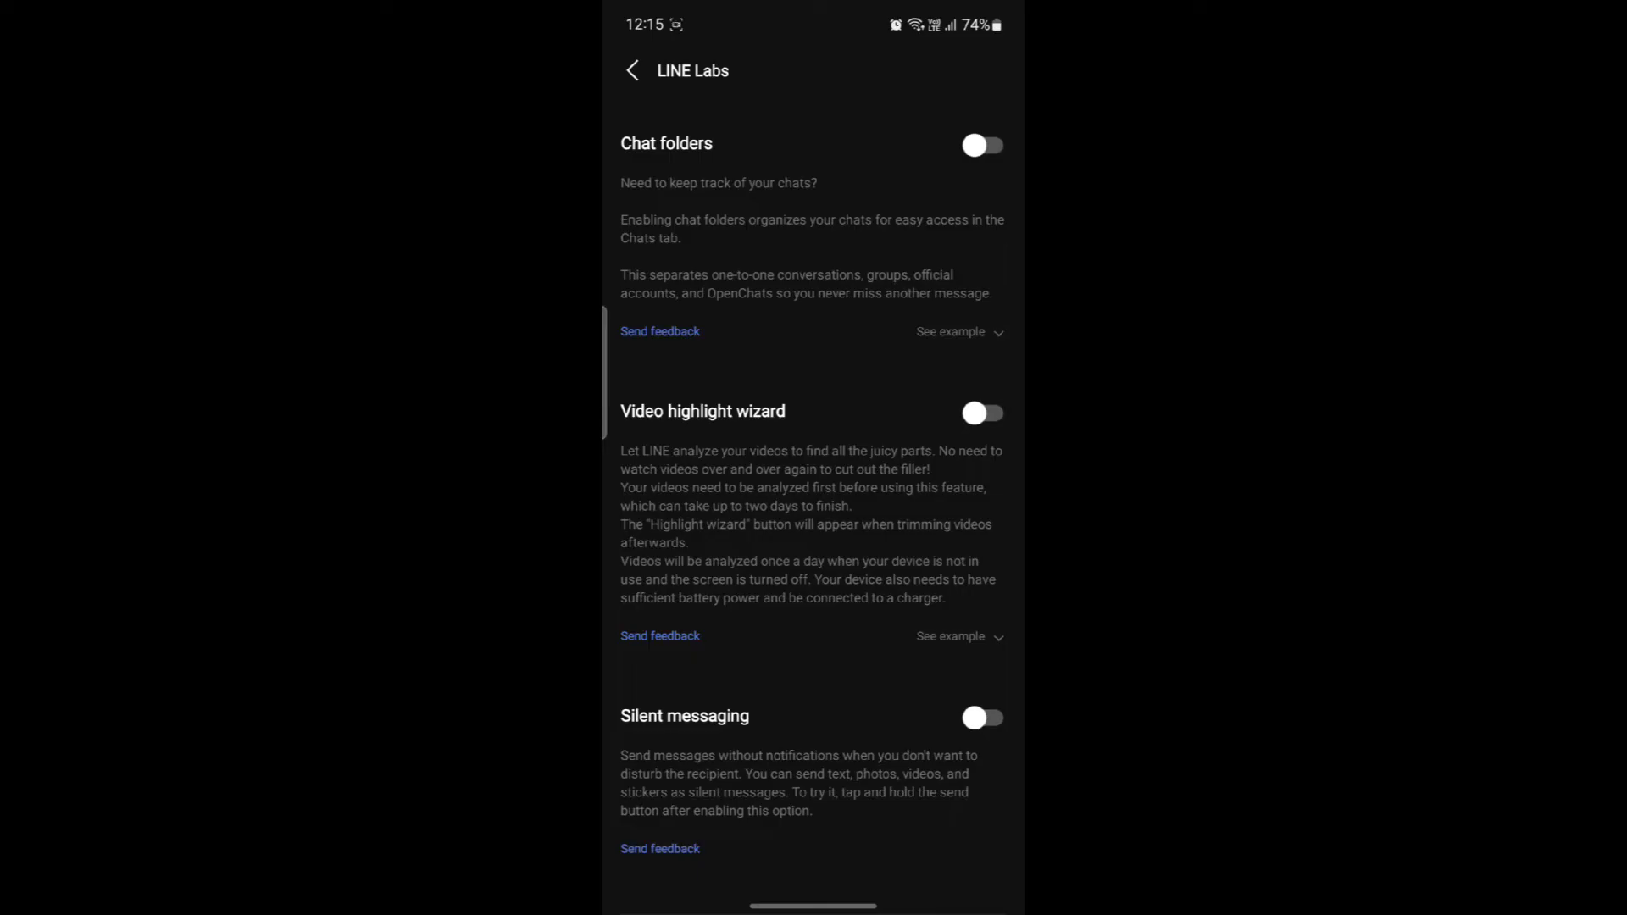
Step: Expand the Chat folders example preview and switch Chat folders on
click(986, 330)
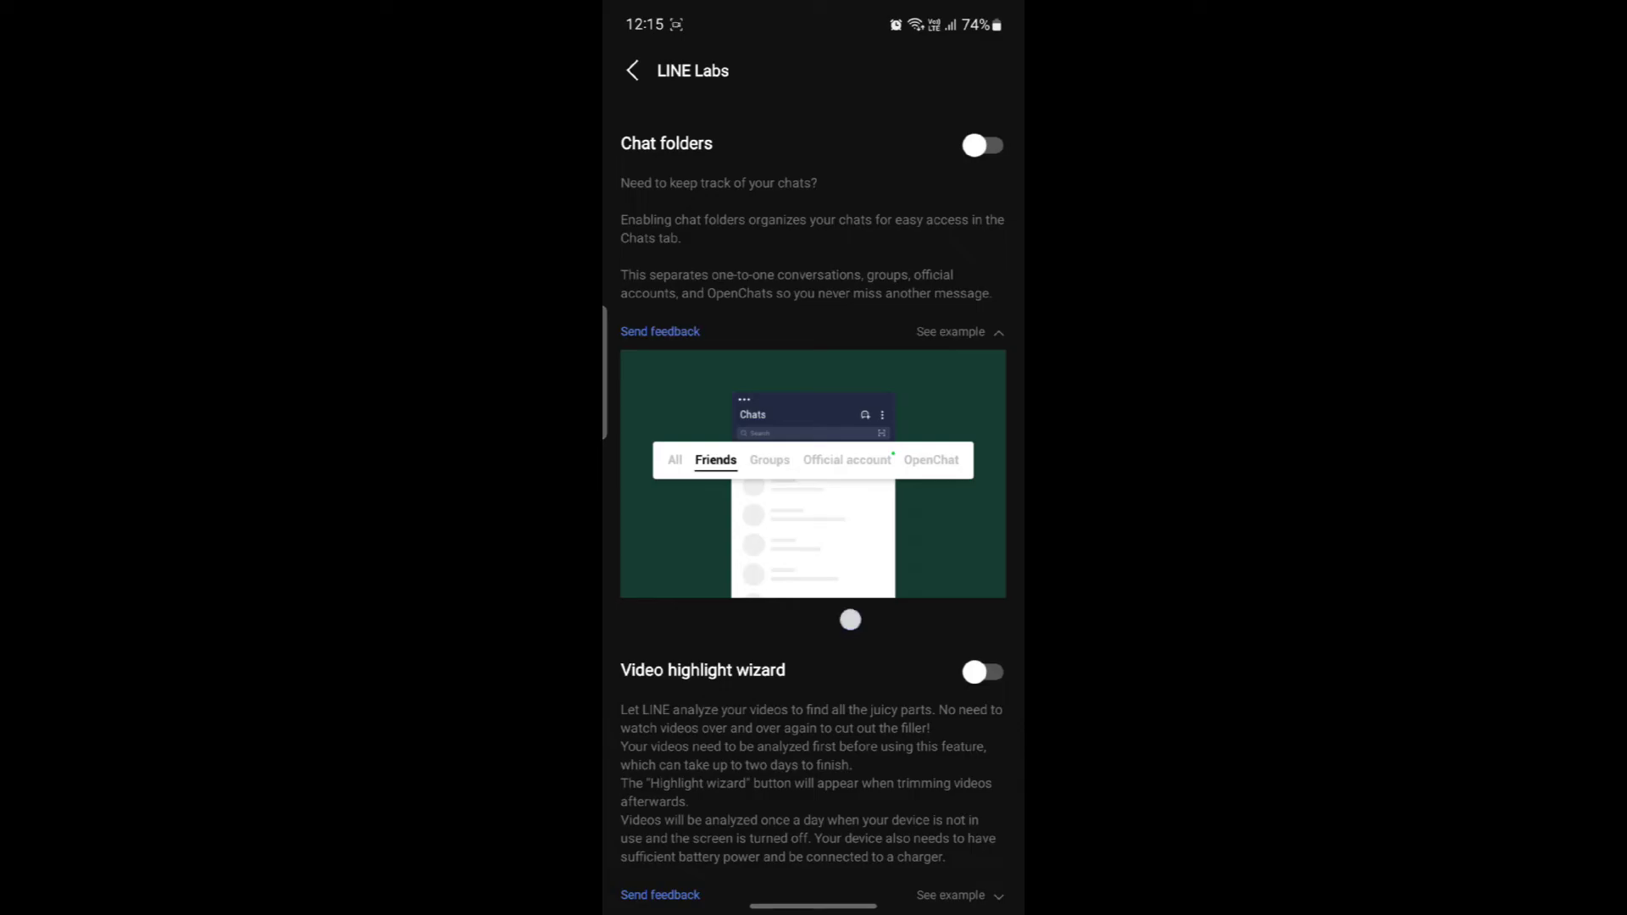
scroll(847, 618, down, 2)
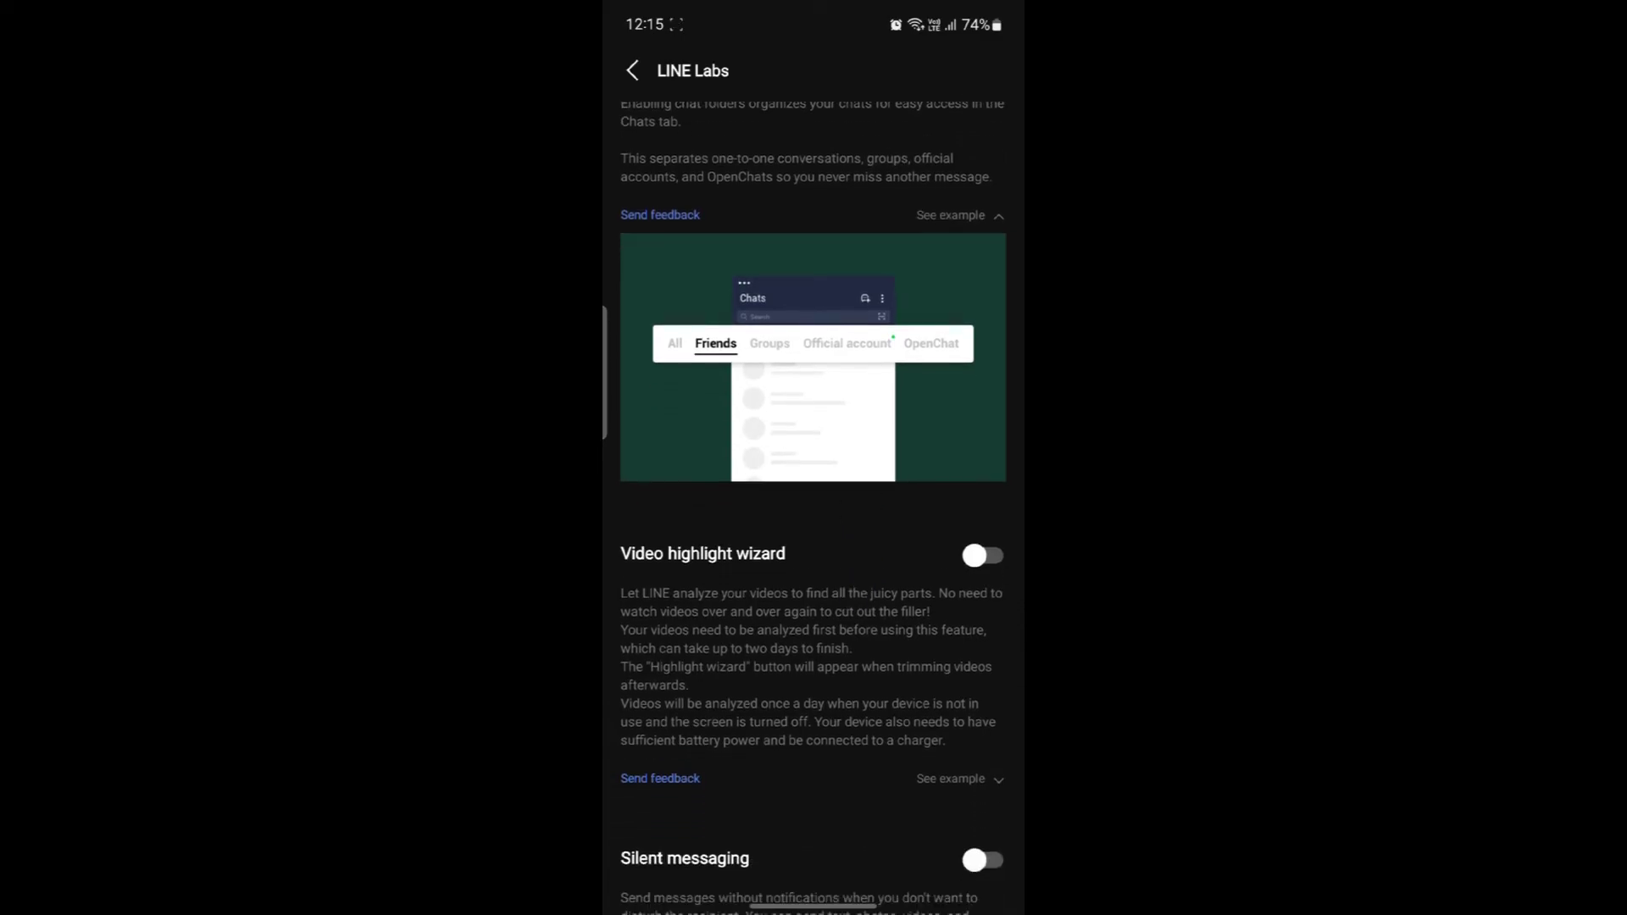
scroll(864, 587, up, 2)
click(981, 146)
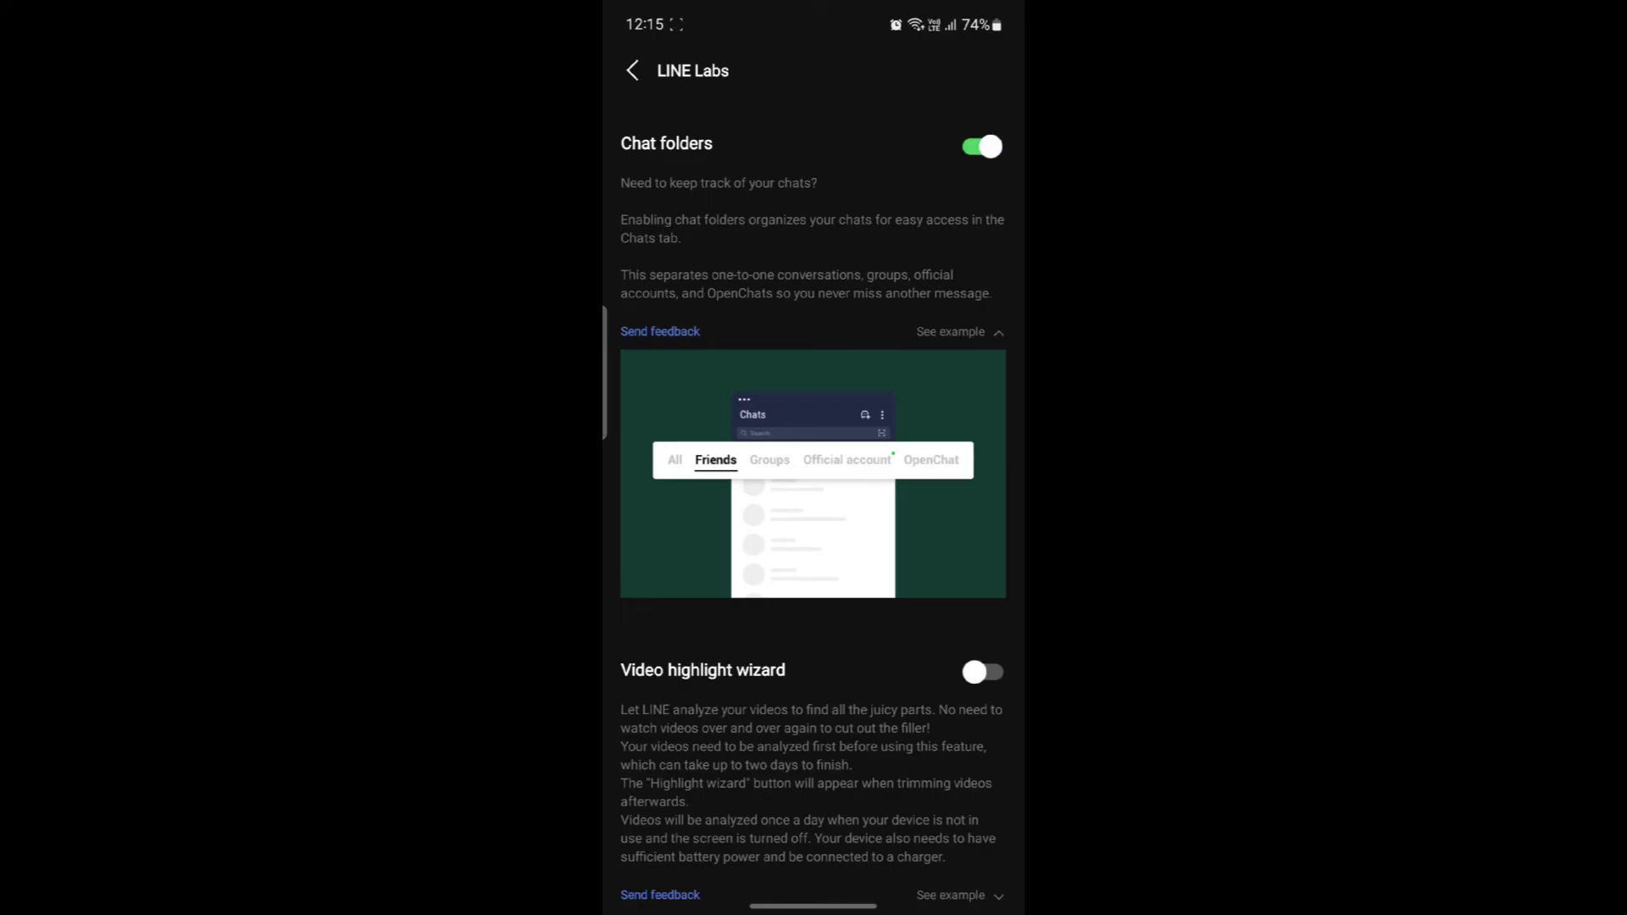
Step: Leave LINE Labs and check the Chats list's new folder category tabs
mouse_move(1018, 573)
mouse_down()
mouse_move(942, 573)
mouse_move(902, 604)
mouse_up()
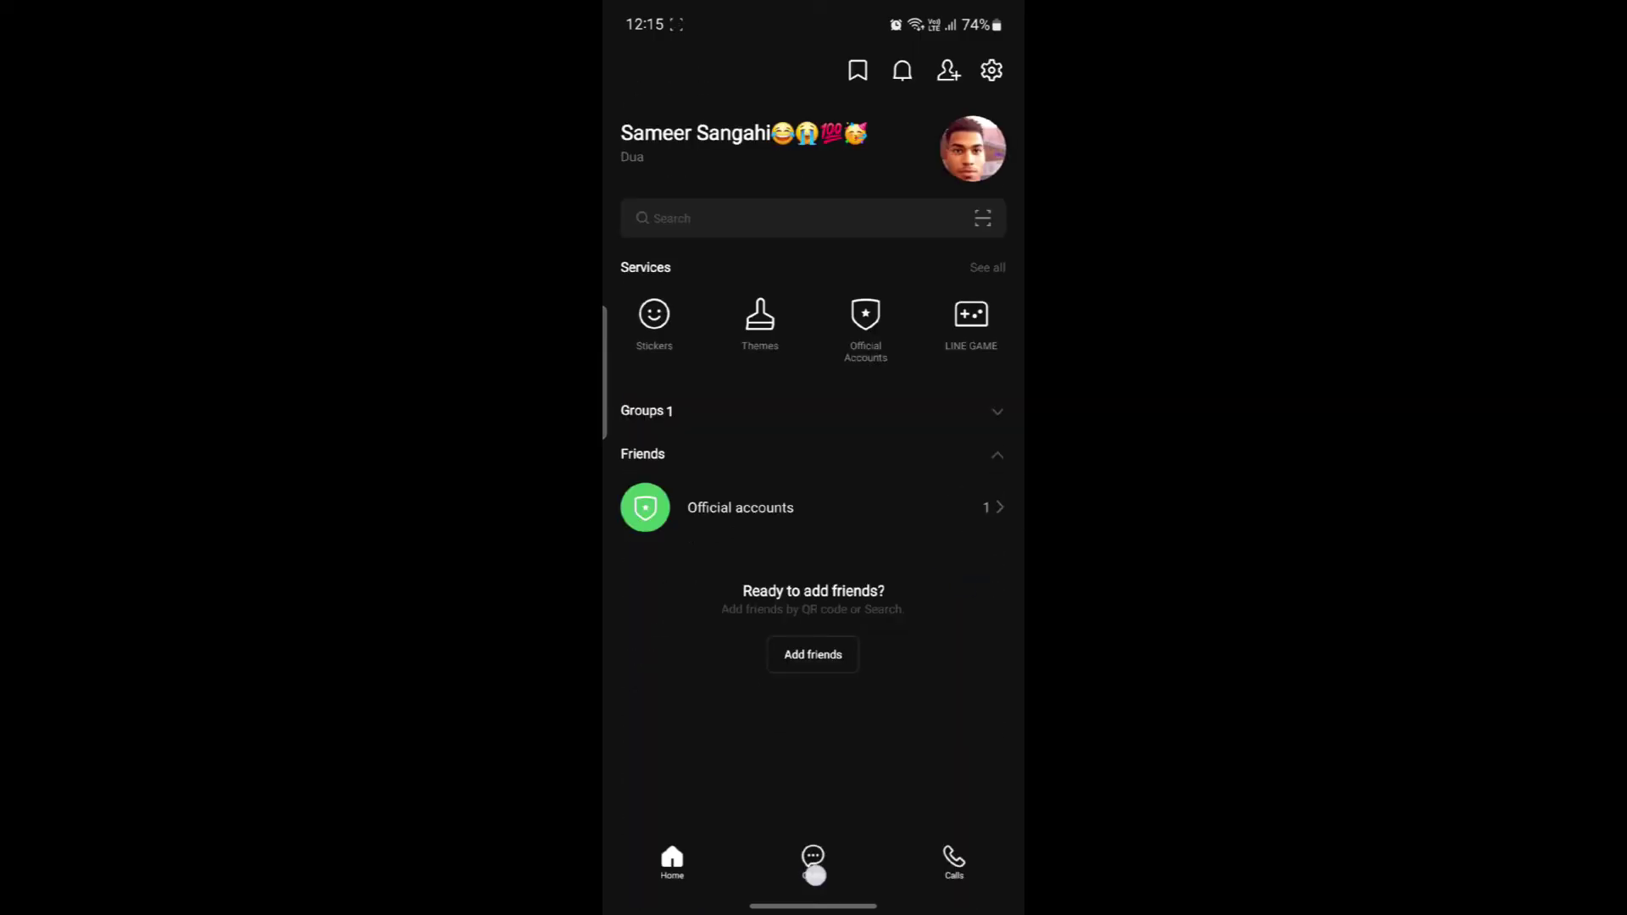
click(814, 874)
click(814, 178)
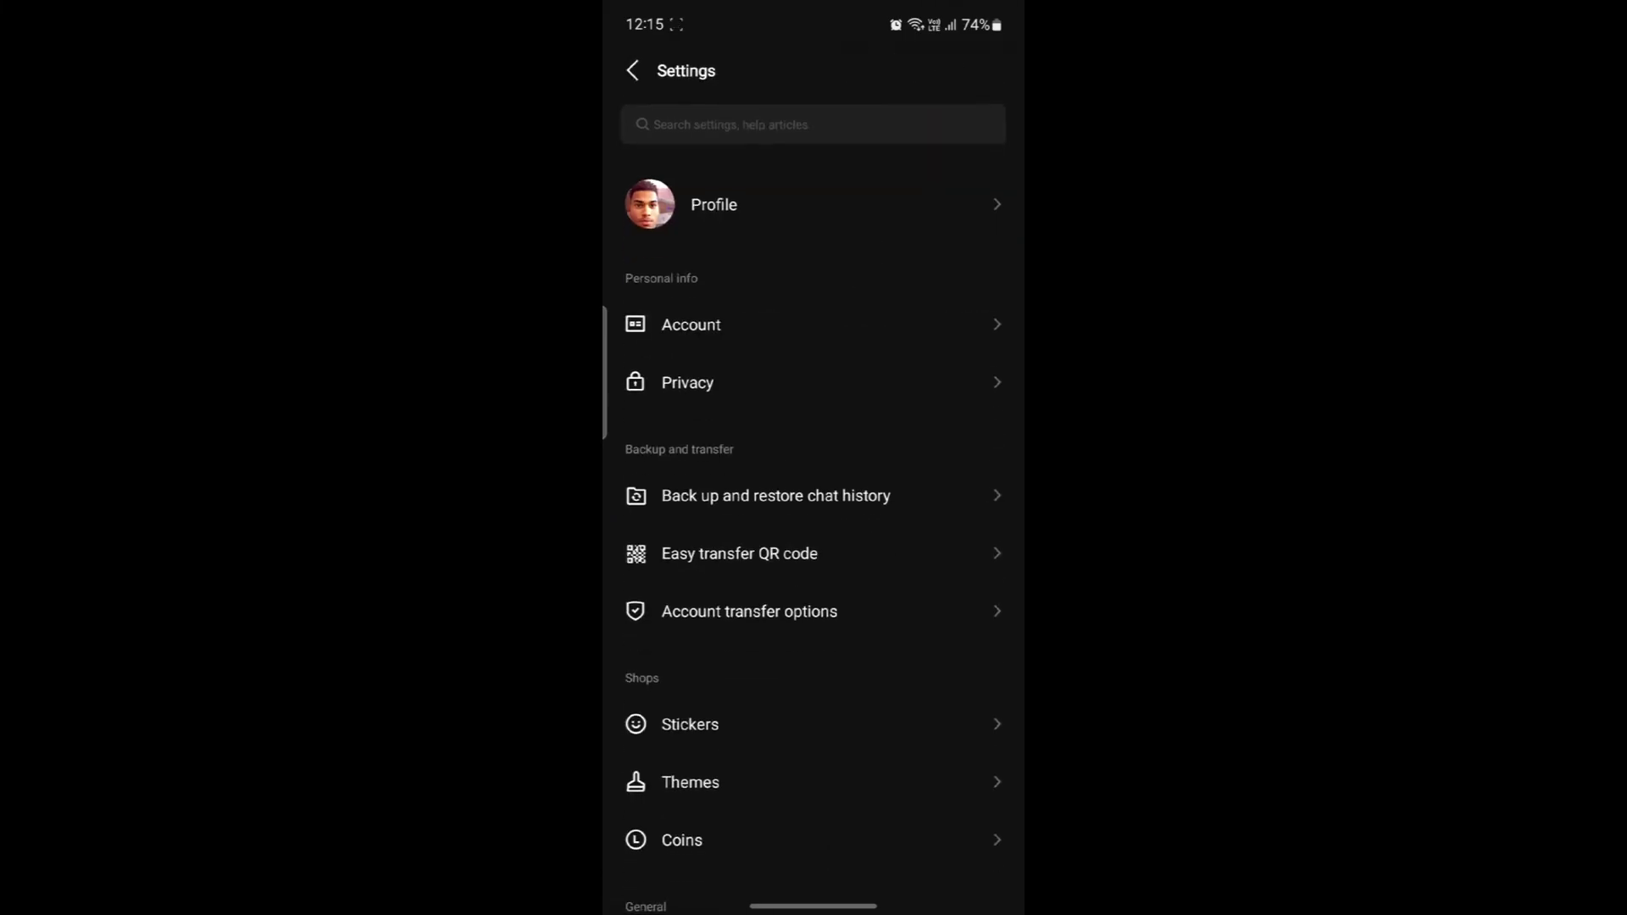
scroll(815, 508, down, 10)
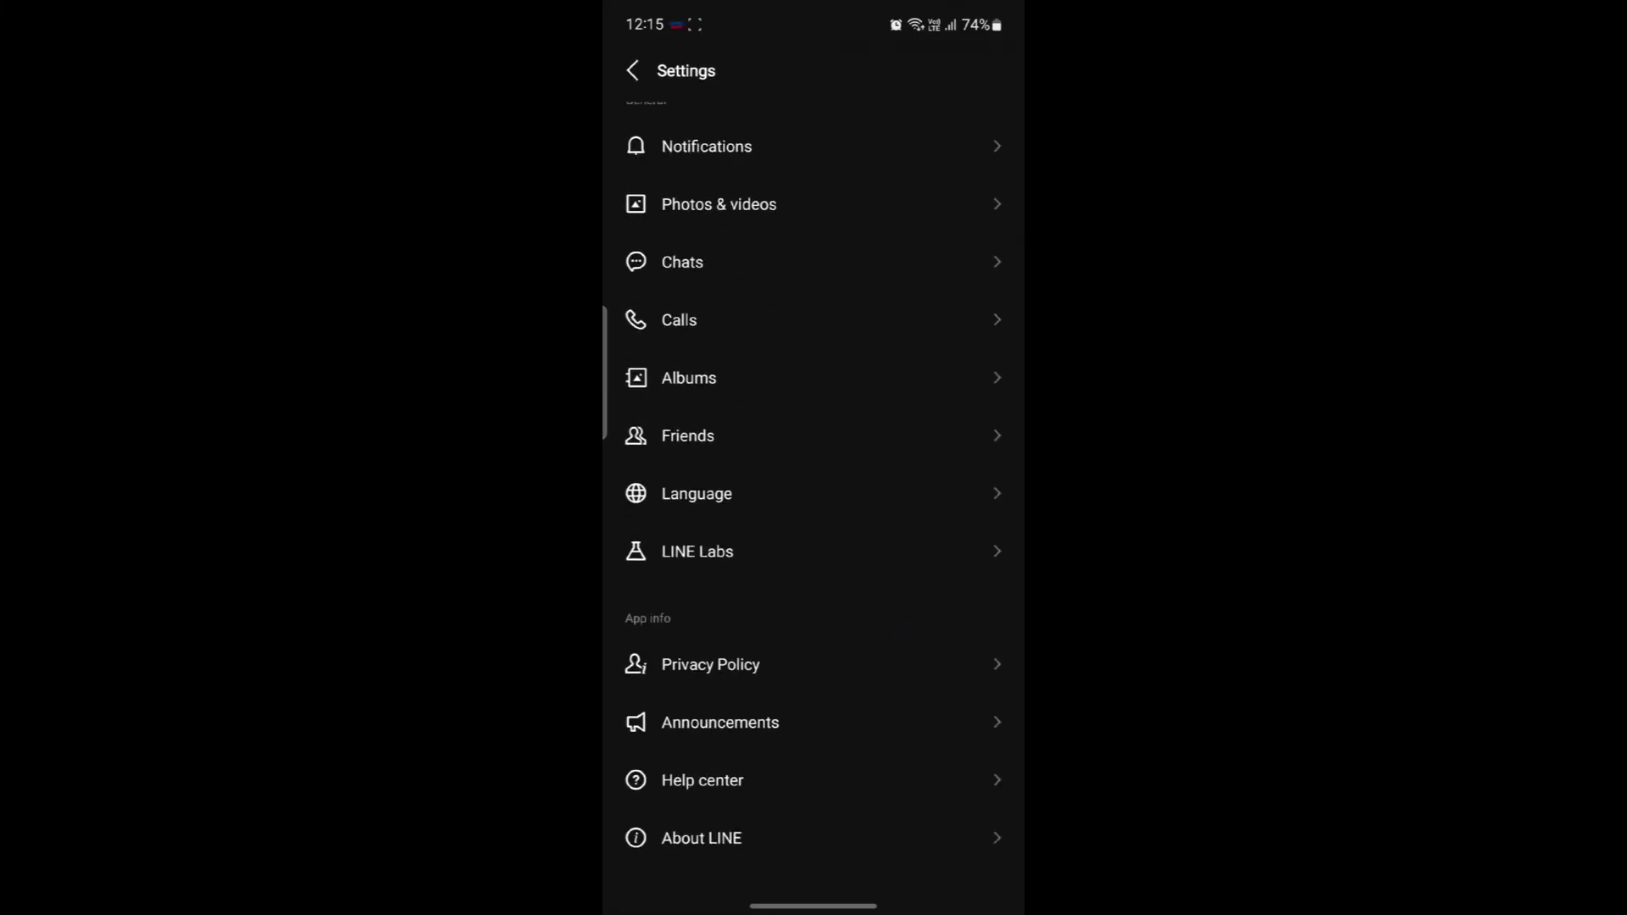
Step: Reopen LINE Labs, toggle Chat folders off and back on, then expand its example
click(785, 551)
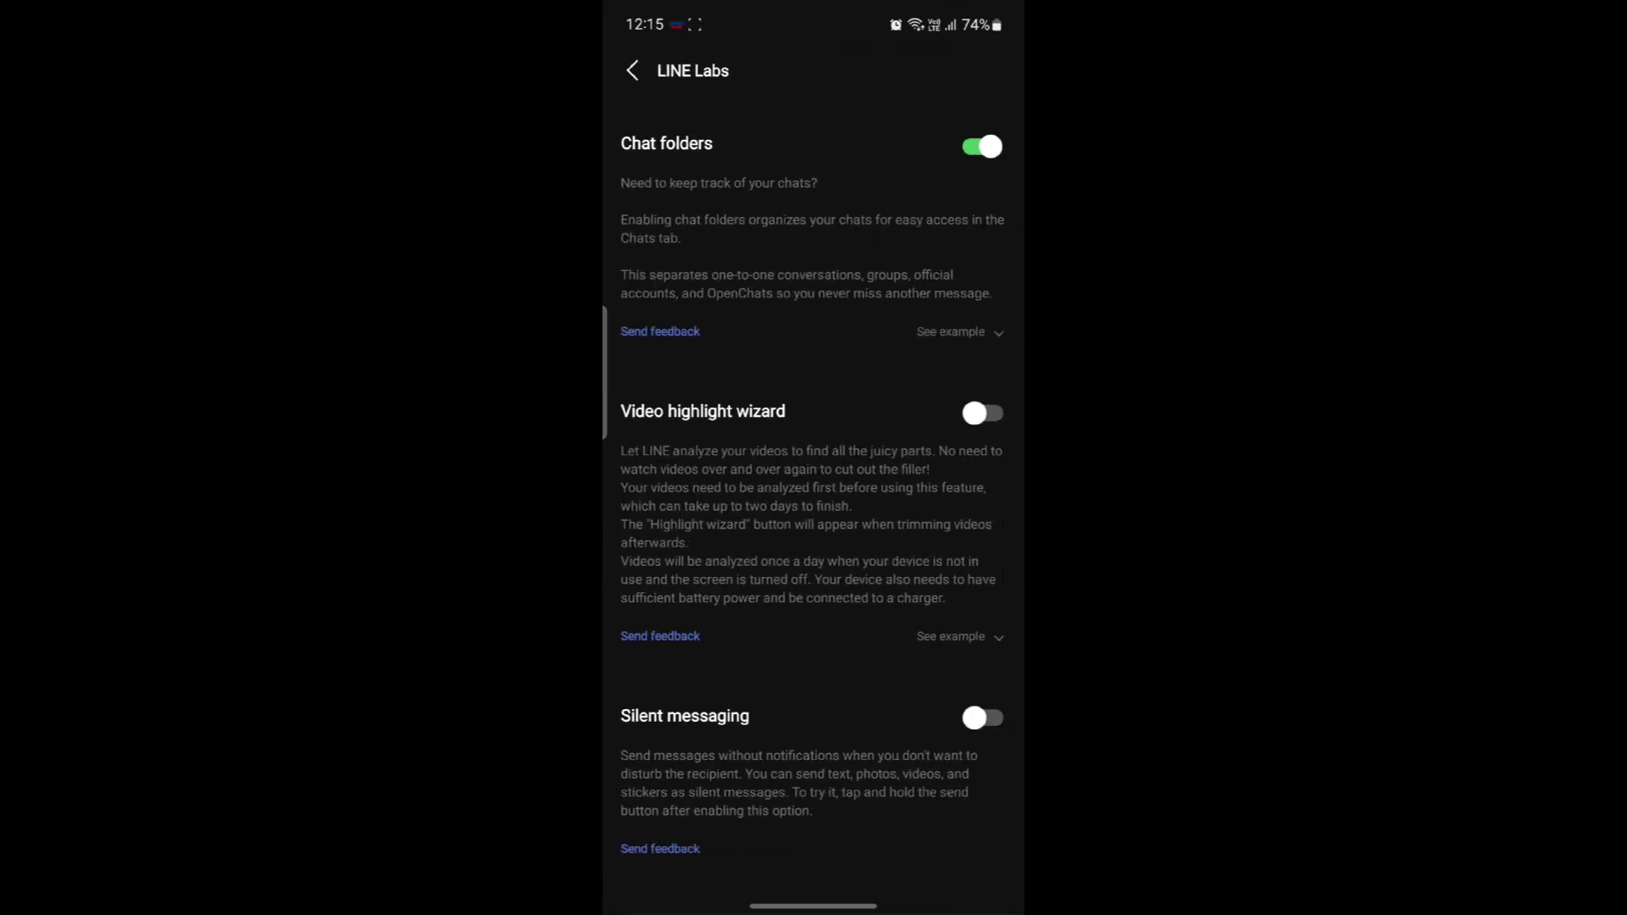
click(982, 146)
click(981, 146)
click(959, 331)
scroll(858, 368, down, 2)
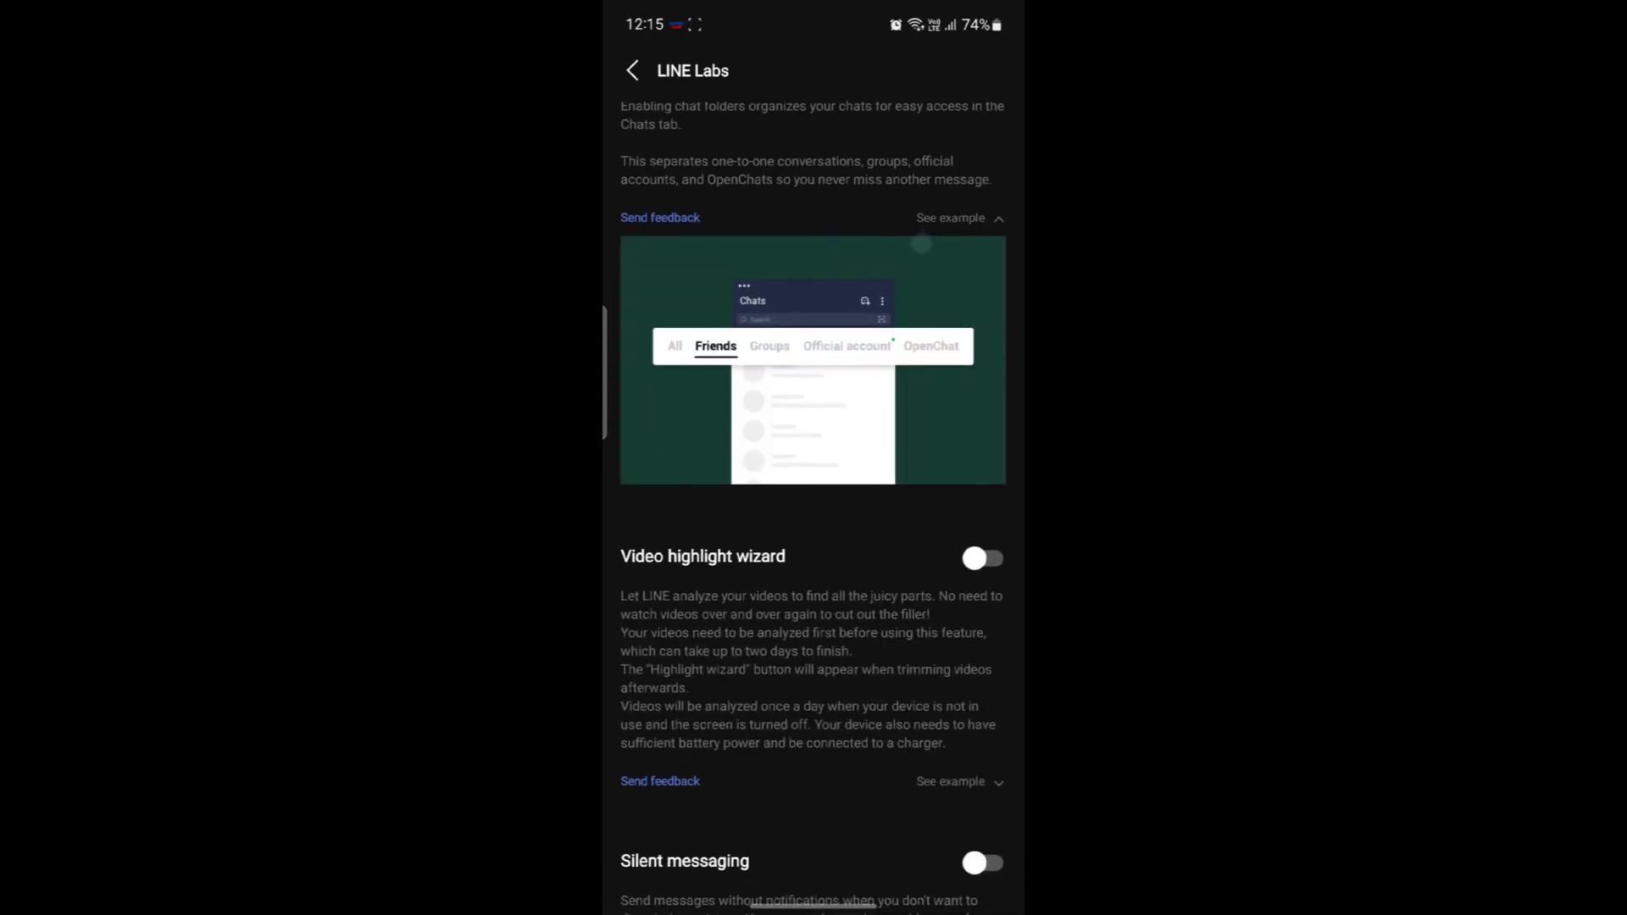
scroll(920, 657, up, 2)
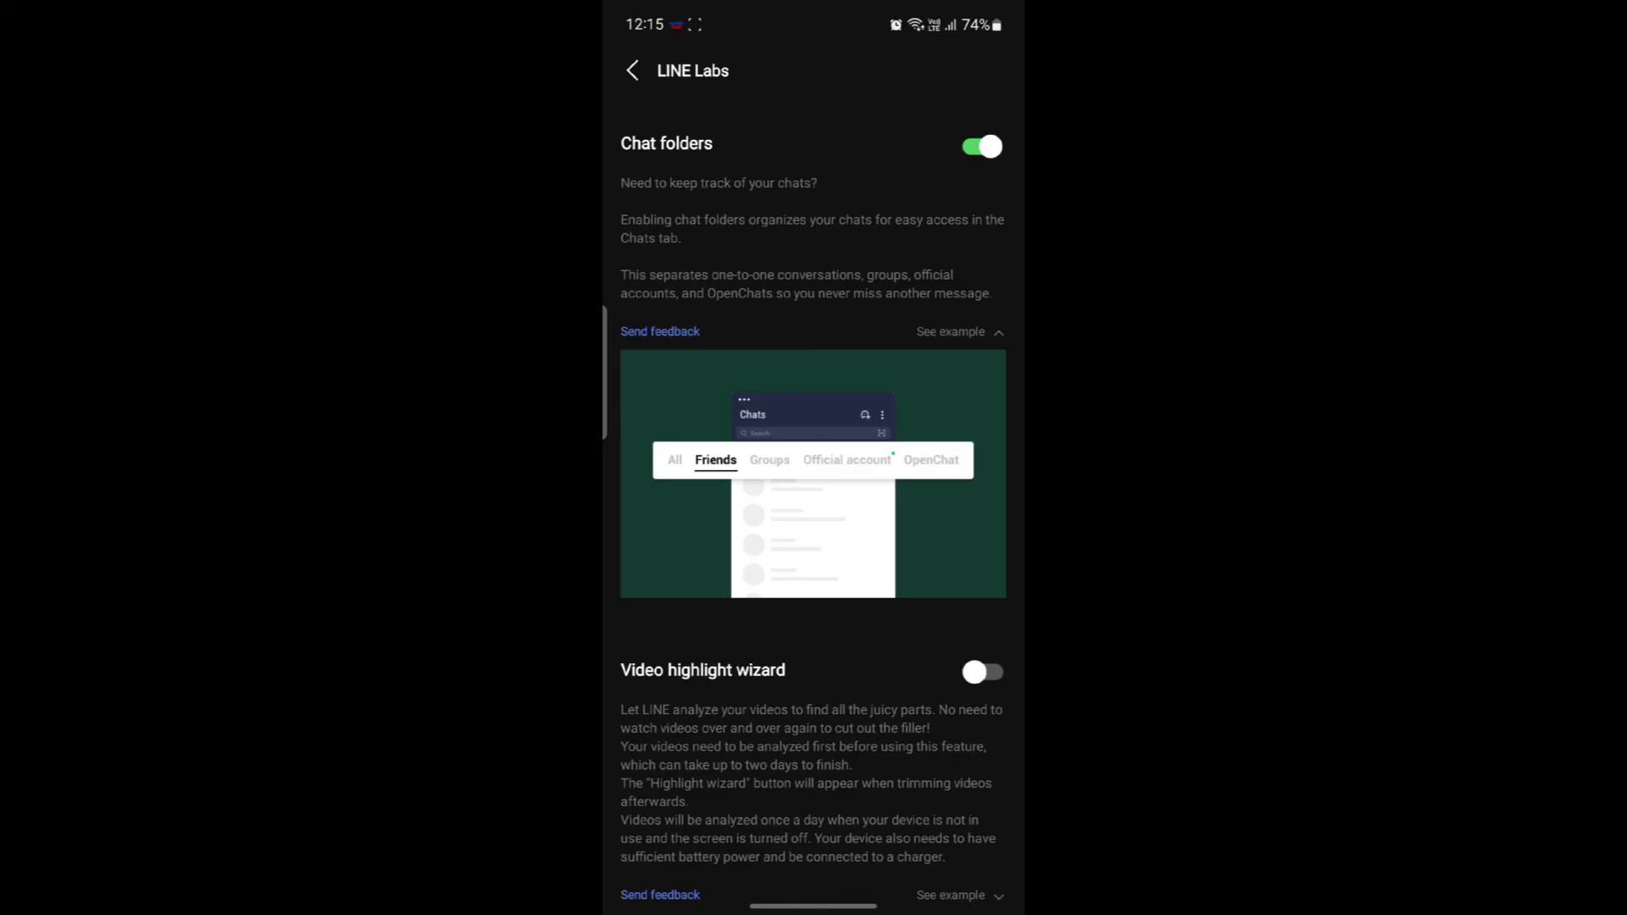
Step: Swipe up from the bottom edge to leave LINE for the Android home screen
drag(814, 906, 815, 572)
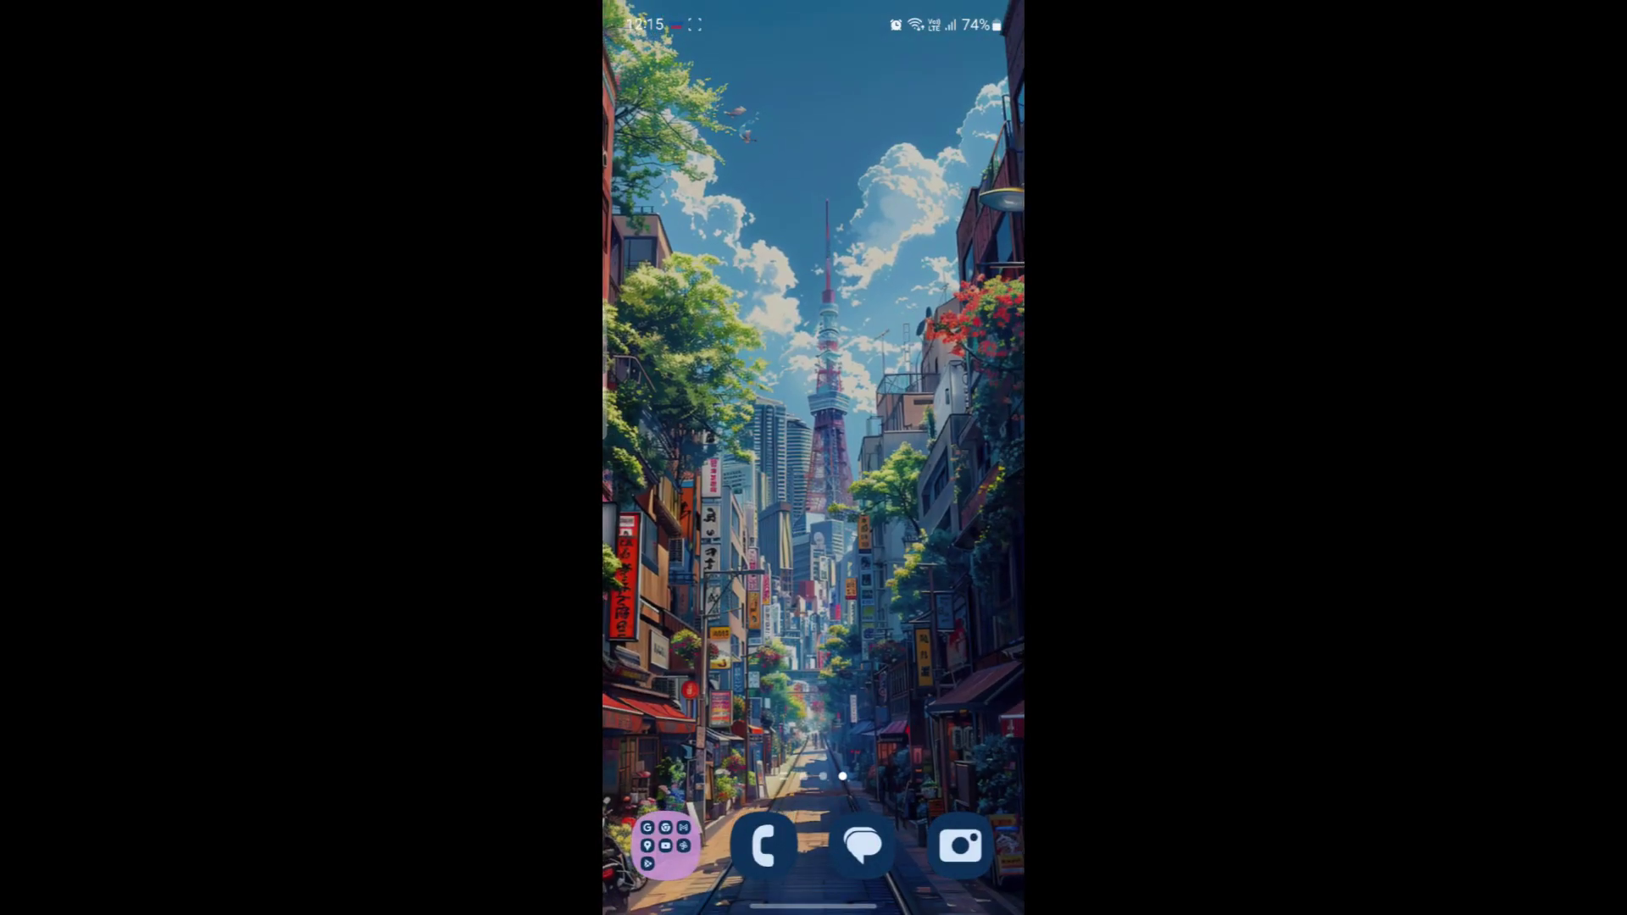